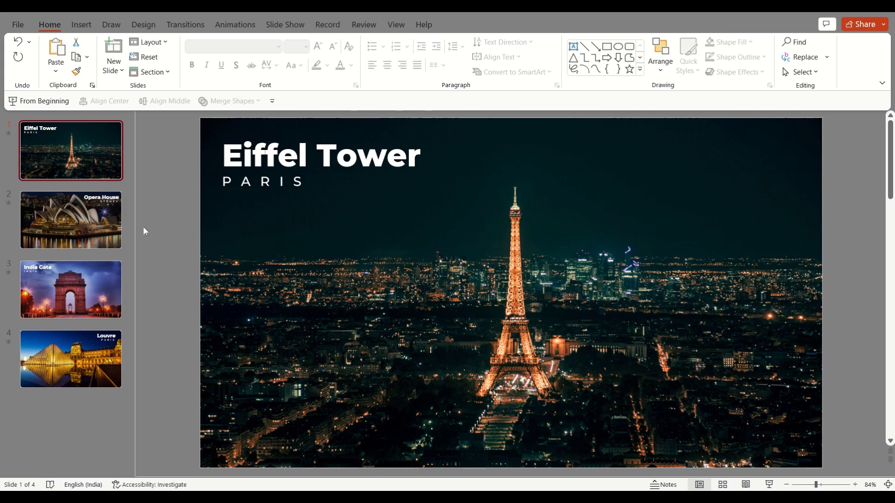
Step: Browse from the Eiffel Tower slide to Opera House, then to India Gate
click(88, 215)
click(113, 302)
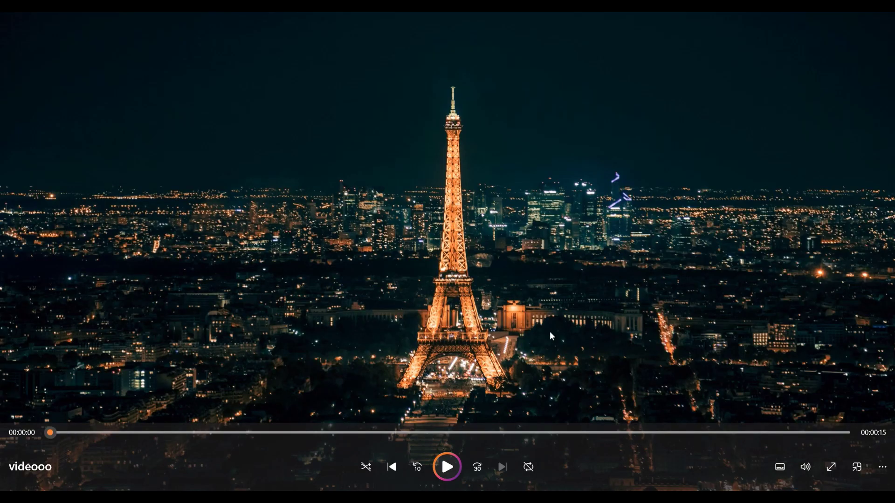
Step: Start the exported landmarks video playing in Media Player from the Eiffel Tower title
click(448, 467)
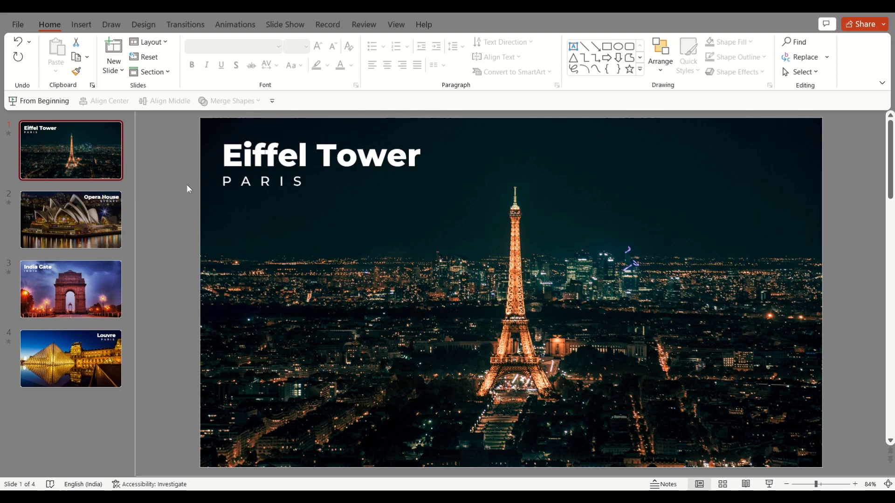
Step: Browse slides Opera House, India Gate and Louvre, then return to Eiffel Tower
click(92, 241)
click(111, 301)
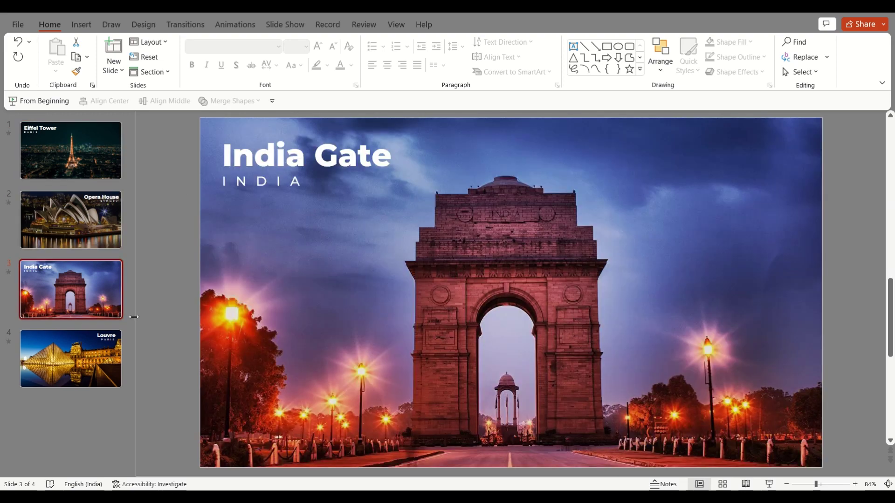
click(104, 346)
click(104, 140)
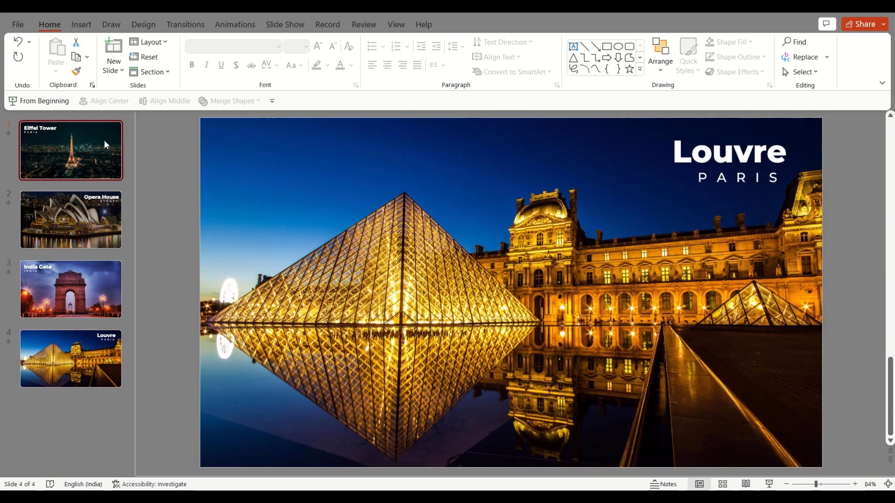
Step: In the Animation Pane, set the Eiffel Tower title animation to start With Previous
click(249, 29)
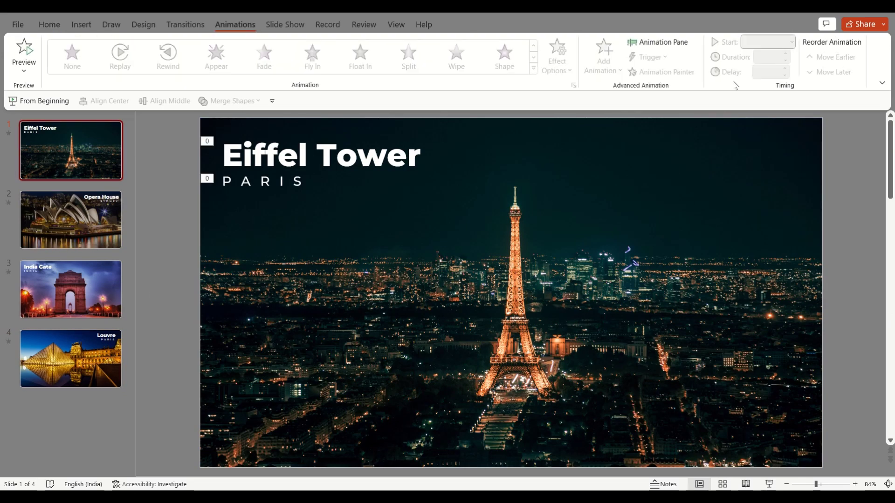
click(658, 42)
click(800, 161)
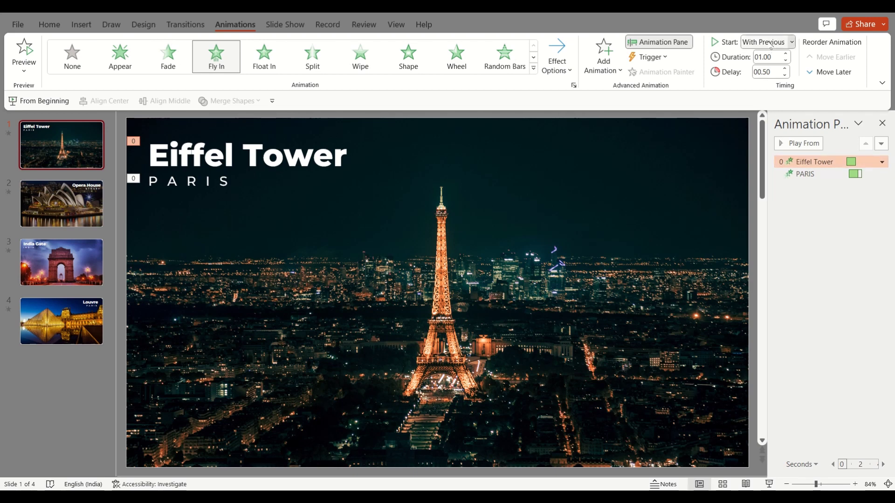
click(791, 42)
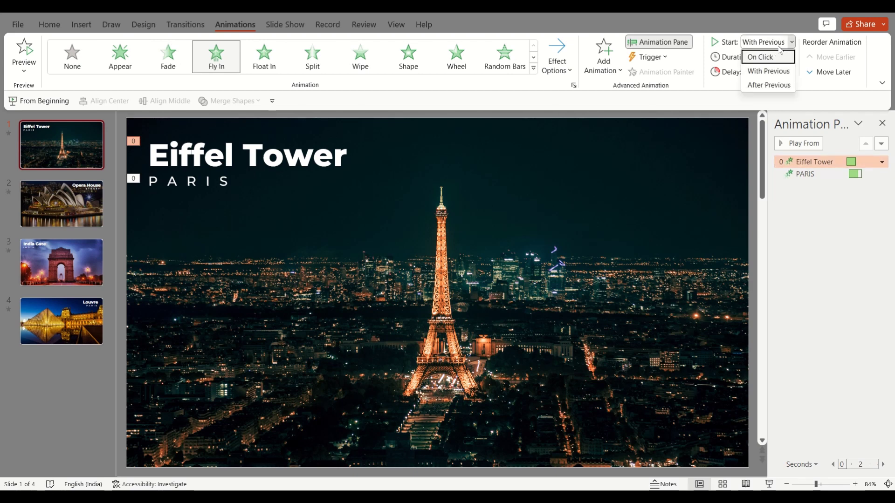
click(442, 162)
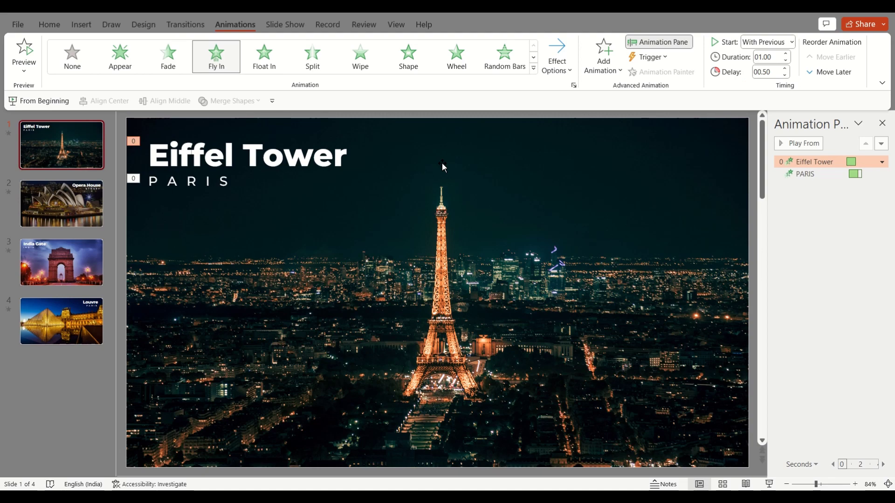
Step: Review the Opera House animations and the Eiffel Tower title timing, then go to India Gate's transition settings
click(86, 187)
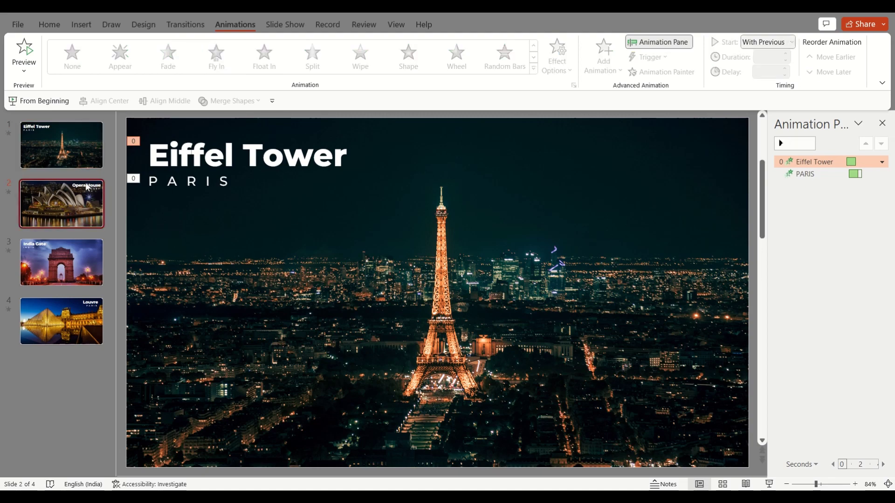
click(90, 154)
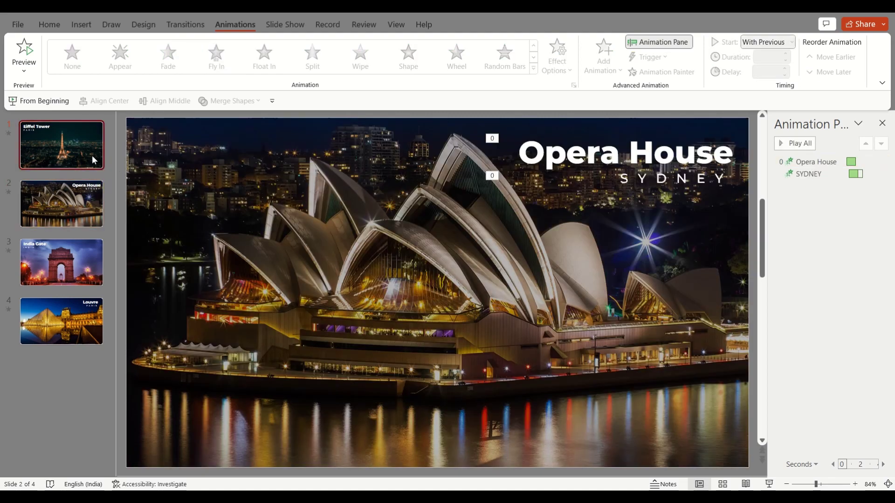
click(820, 162)
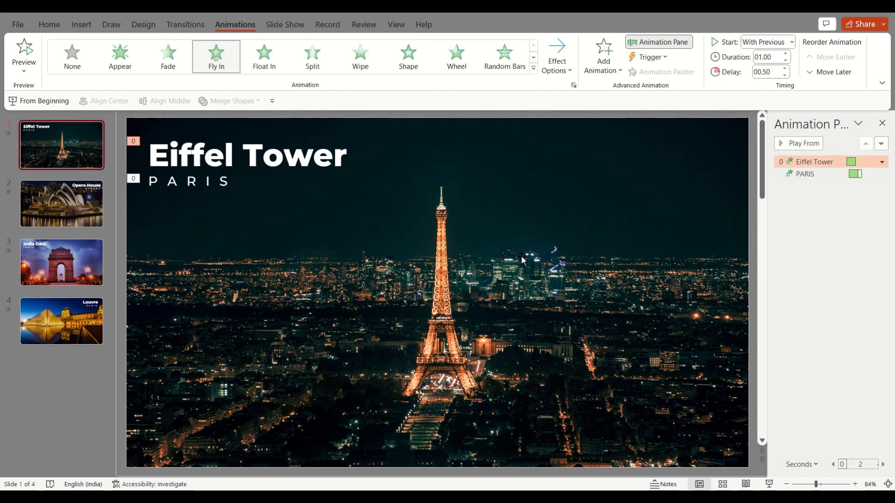
click(84, 221)
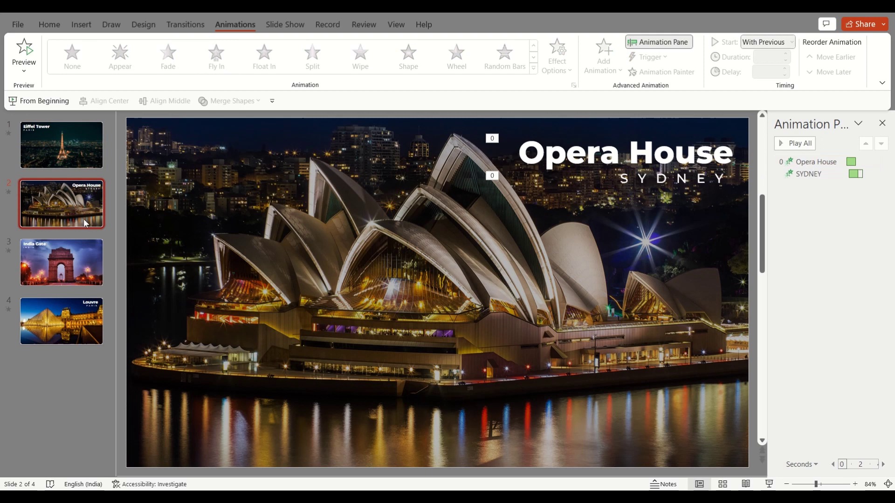
click(86, 265)
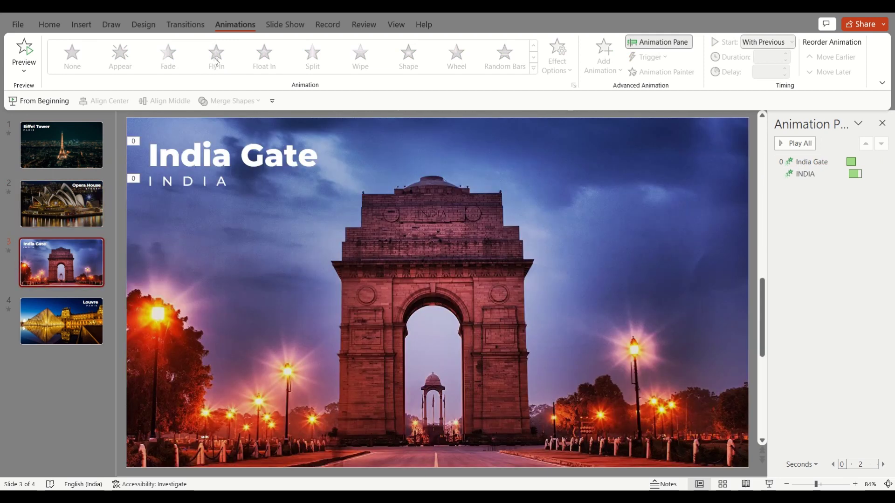
click(191, 28)
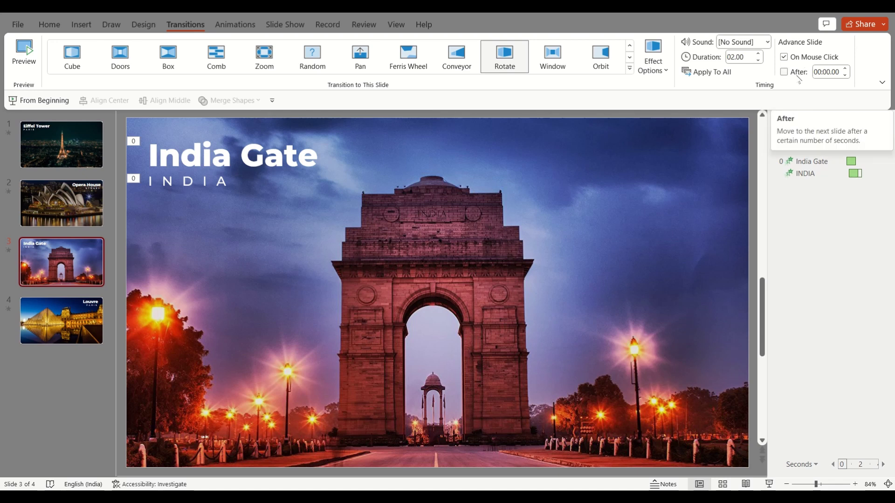
Step: Select slides 2–4 and set them to advance automatically after 00:04.00 instead of on click
click(81, 175)
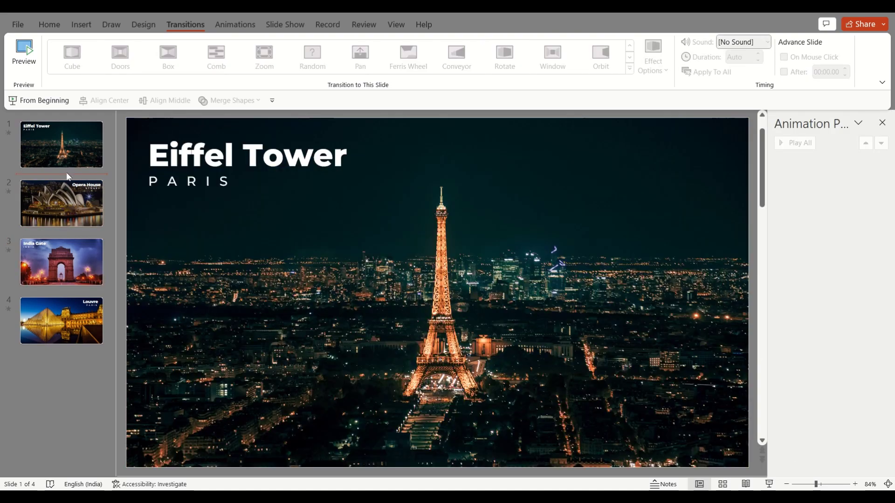
click(78, 213)
shift+click(96, 320)
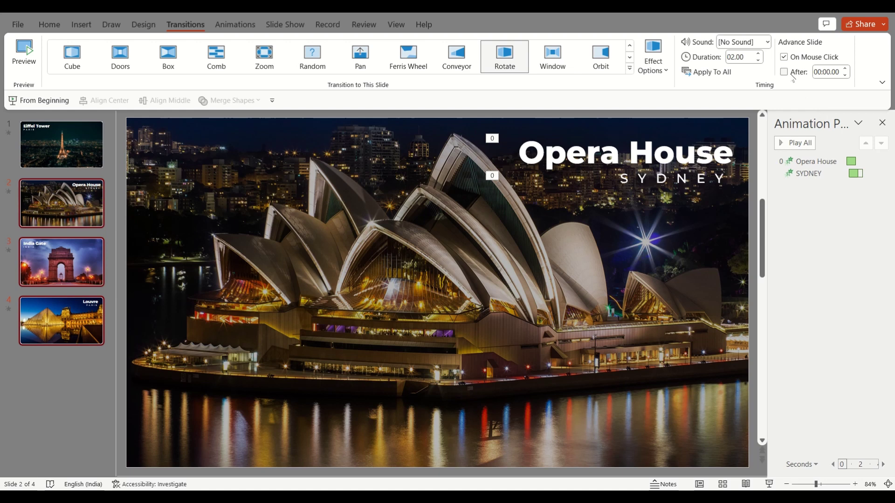
click(784, 72)
click(784, 57)
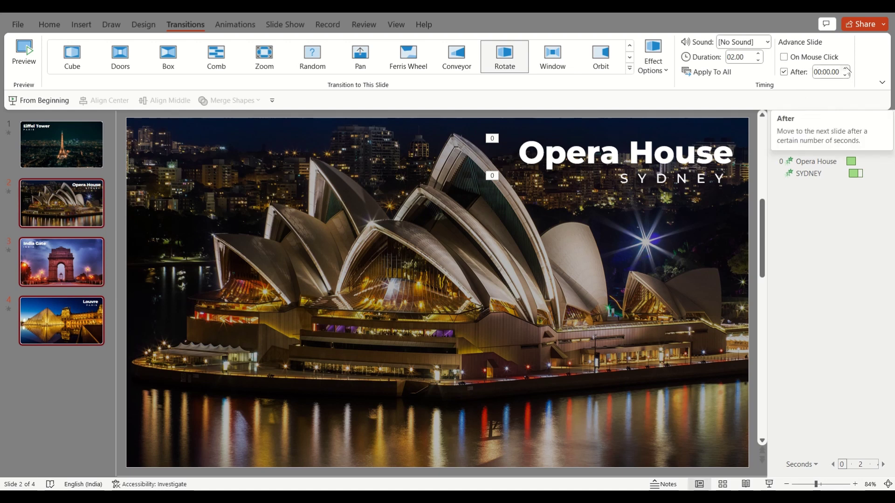
double_click(846, 69)
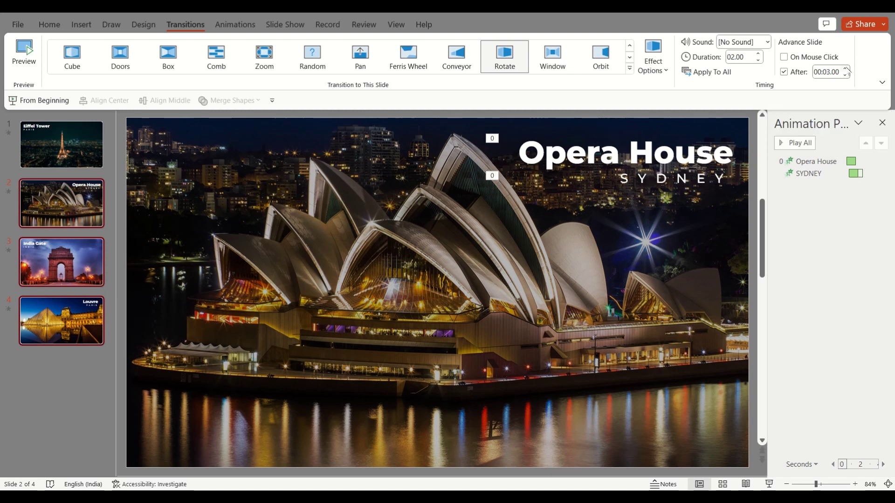
click(846, 70)
Step: Set up Export > Create a Video with Full HD (1080p) and Use Recorded Timings and Narrations
click(19, 26)
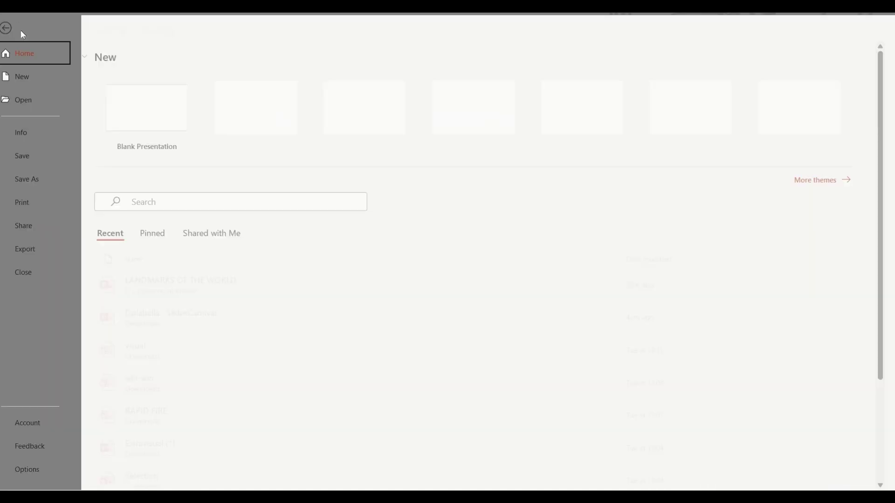
click(37, 250)
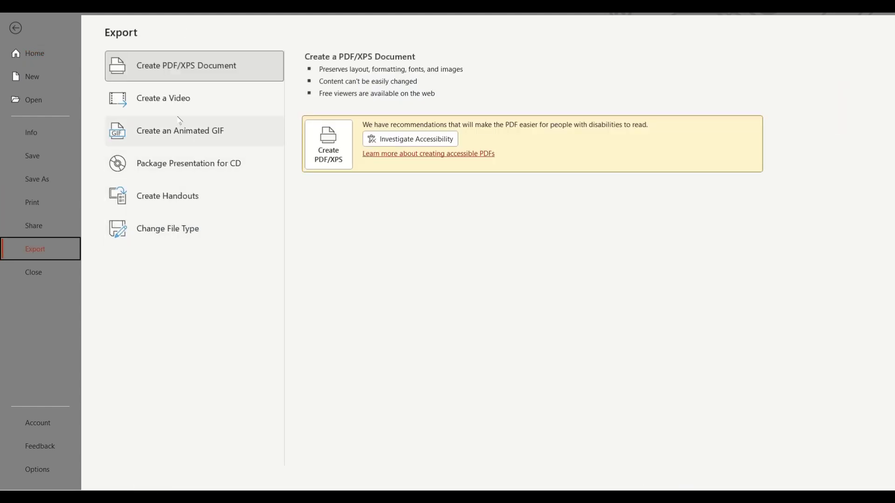
click(163, 99)
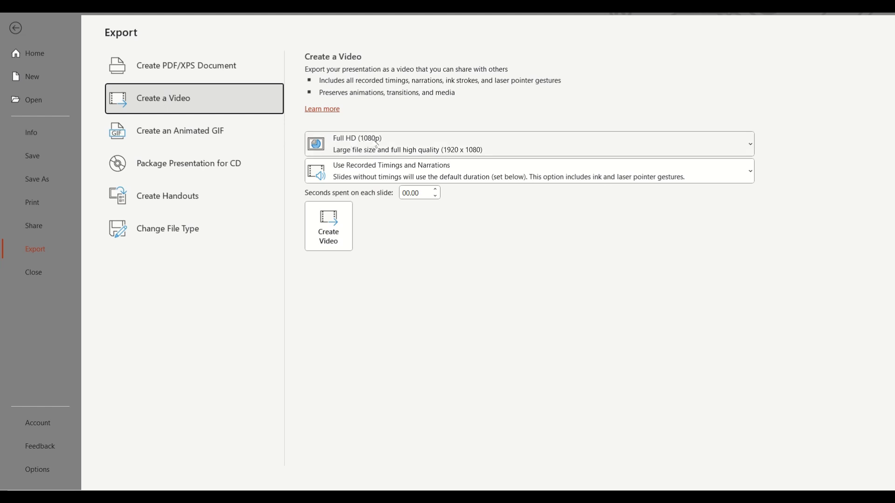
click(376, 145)
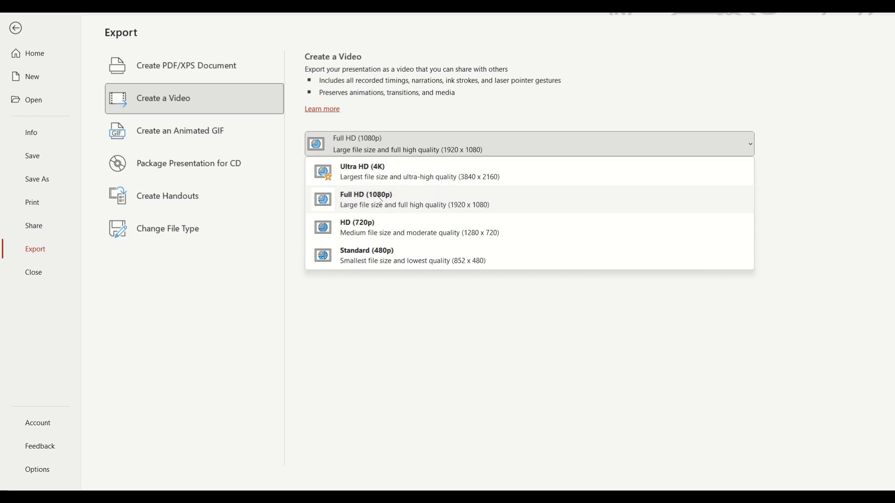
click(445, 211)
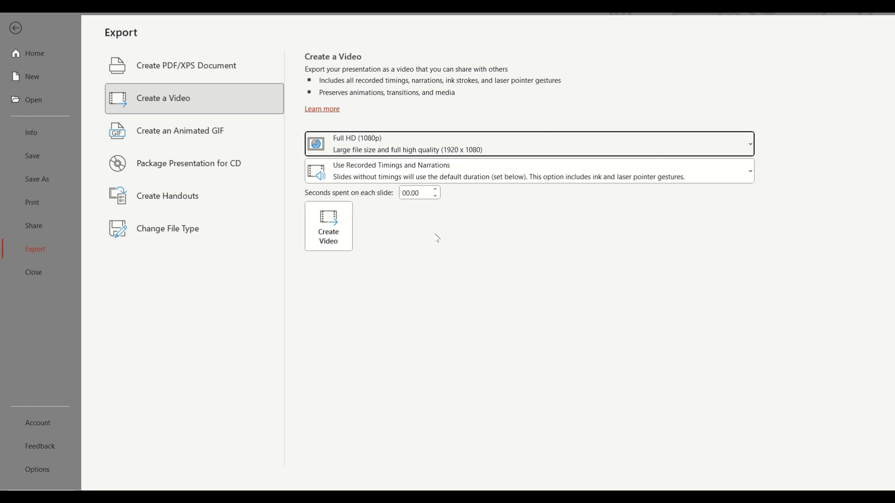
click(451, 182)
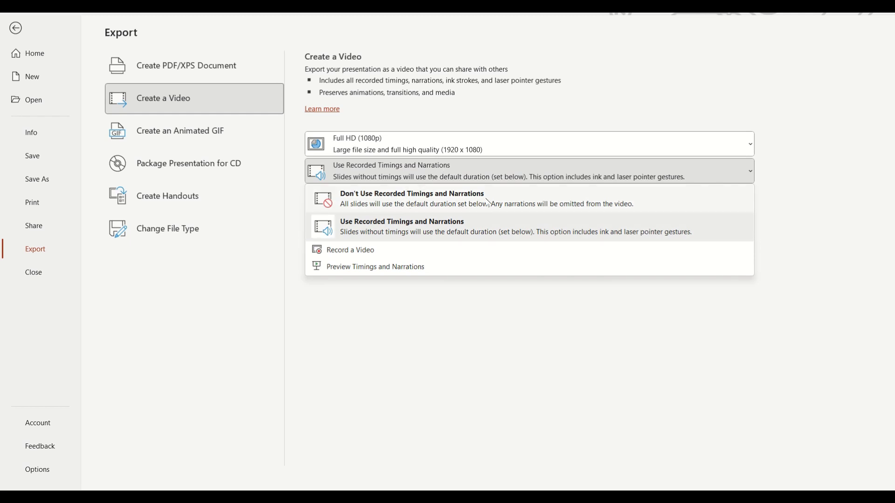
click(466, 229)
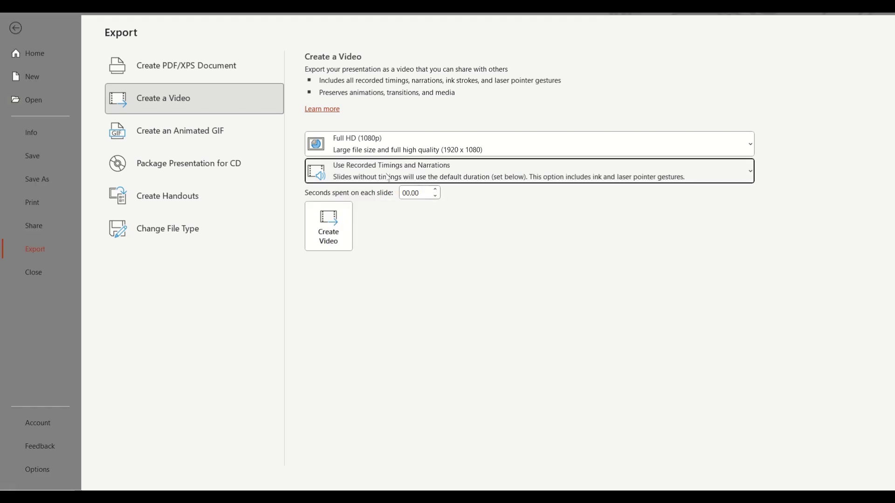
click(397, 249)
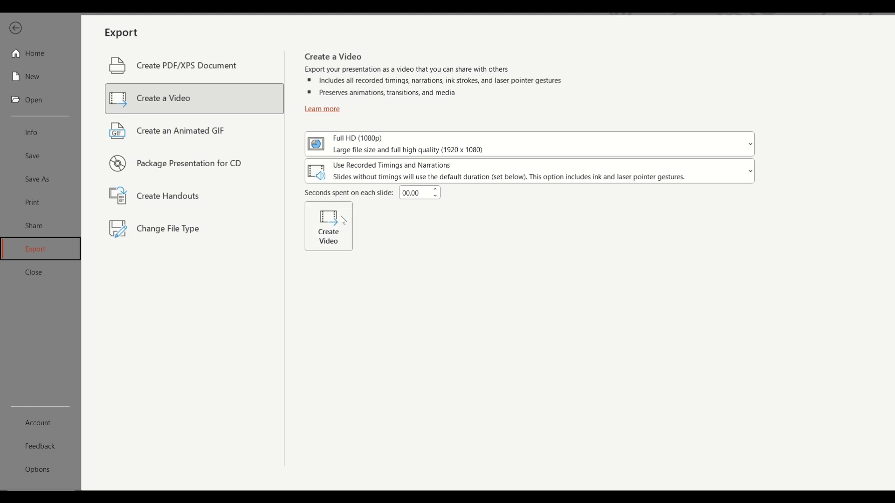
Step: Save the video as 'LANDMARKS OF THE WORLD' in MPEG-4 format and glance over slides during export
click(344, 220)
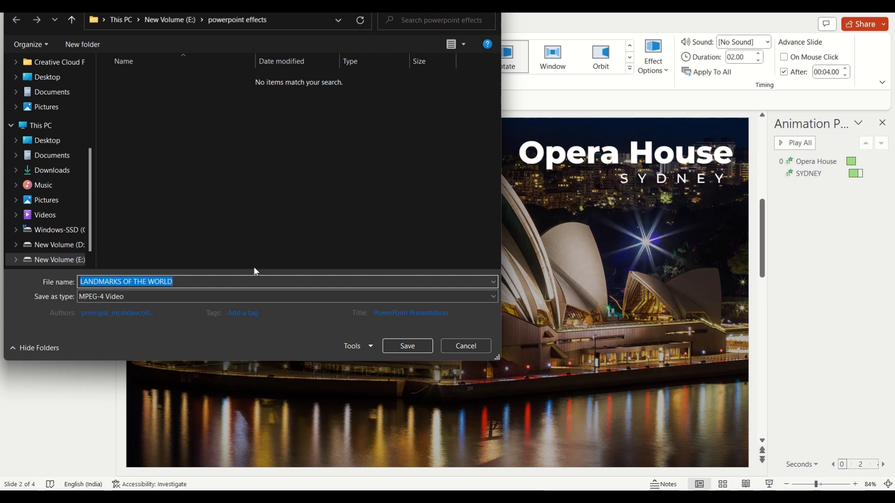
click(187, 282)
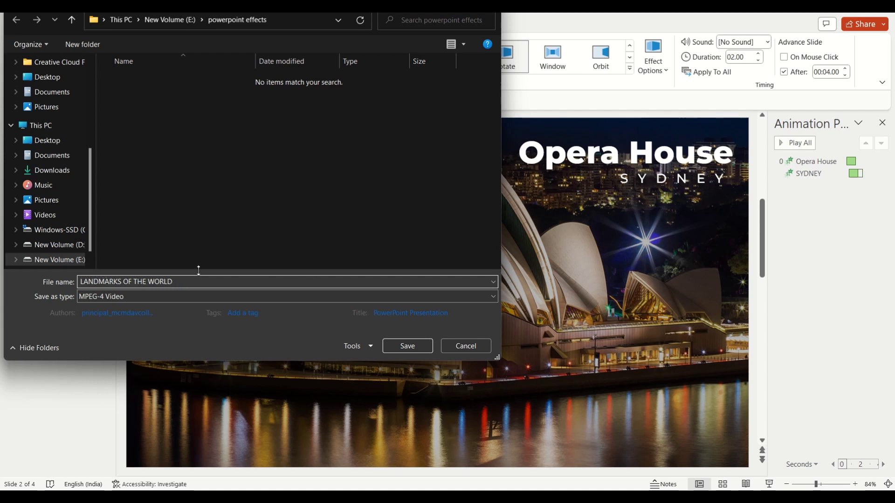
click(408, 346)
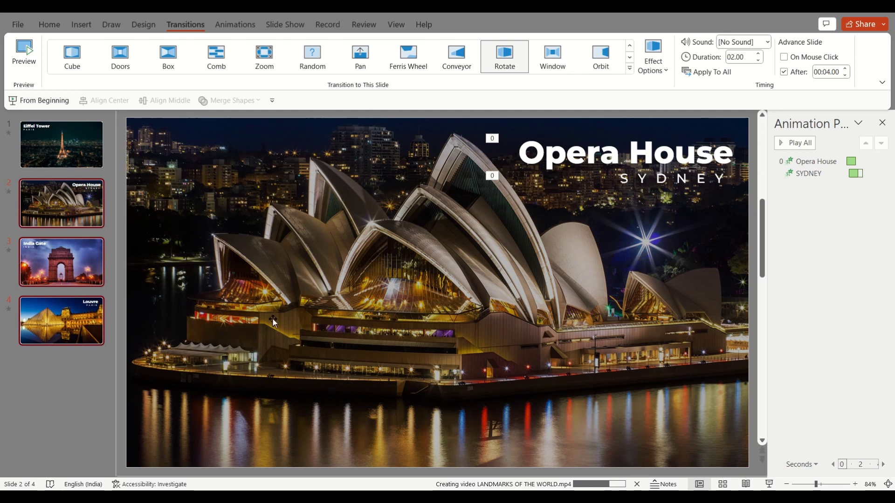
click(76, 244)
click(77, 215)
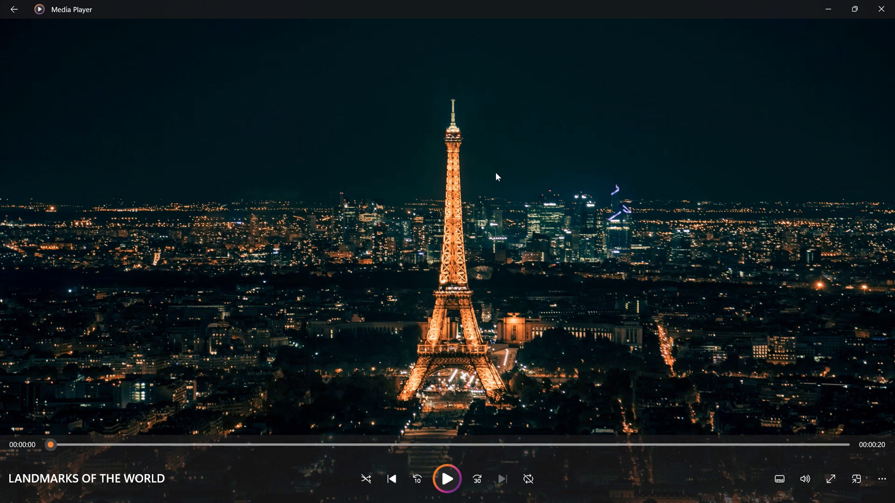
Step: Play the exported video and seek to the India Gate part to check its transitions
click(447, 479)
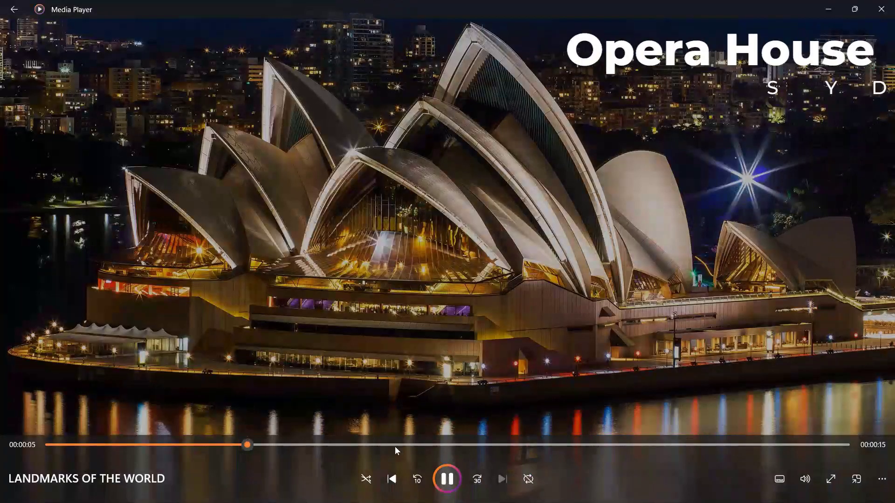
click(492, 448)
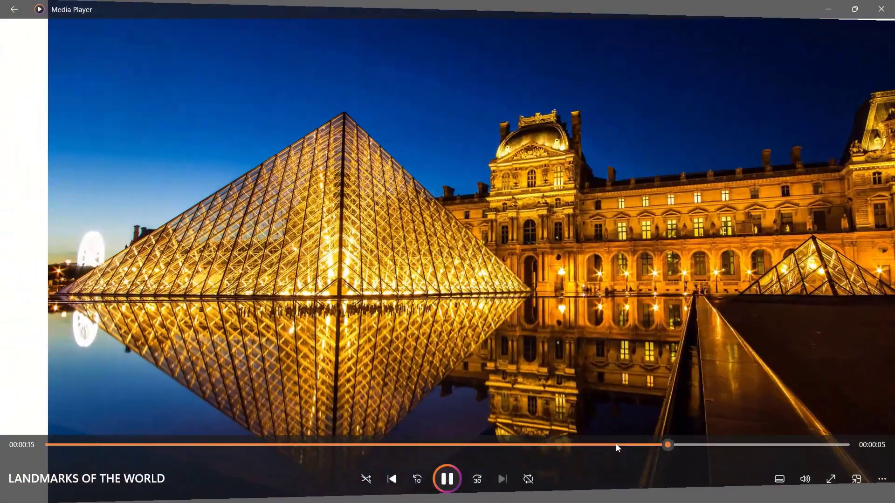
click(617, 444)
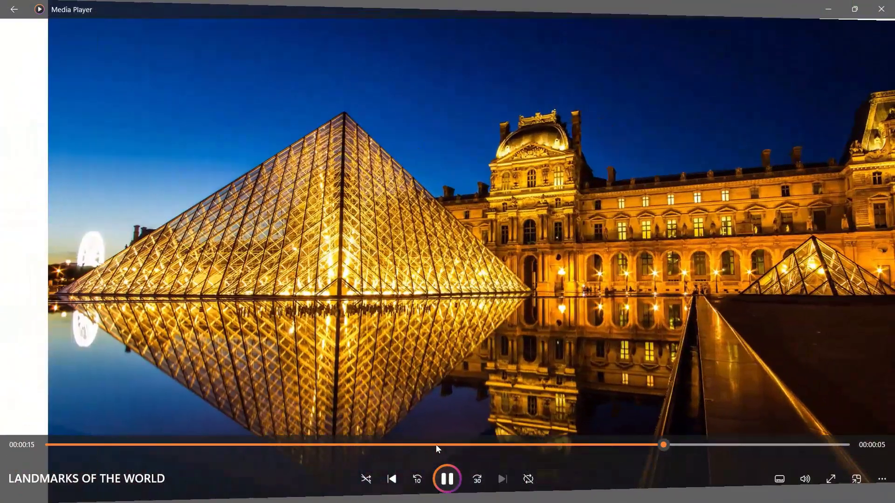